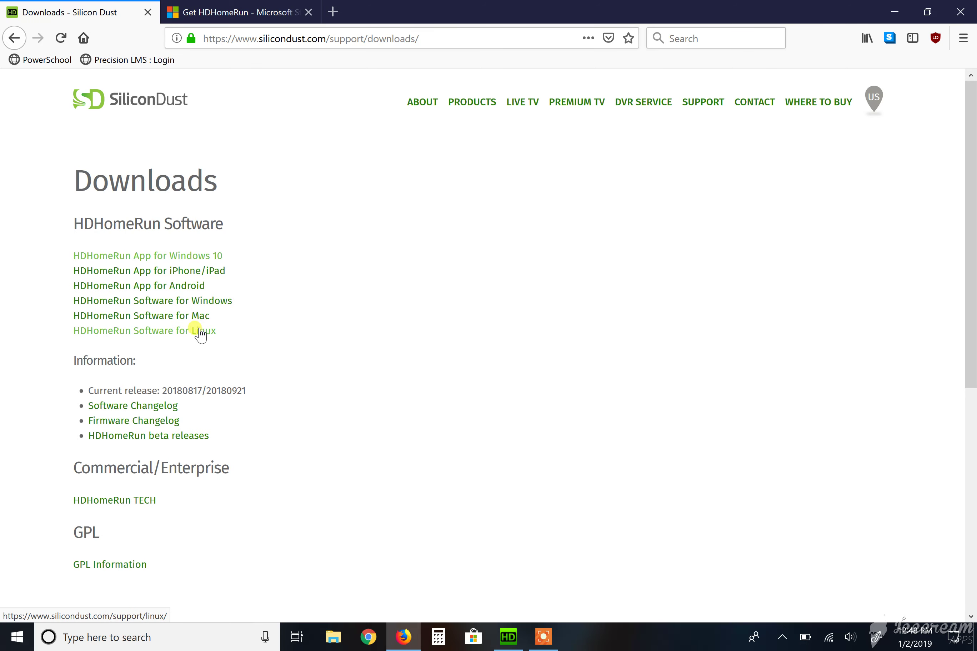
Step: Install the HDHomeRun app for Windows 10 from the Microsoft Store, and close the open HDHomeRun Setup and Store windows
{"action": "left_click", "coordinate": [136, 256]}
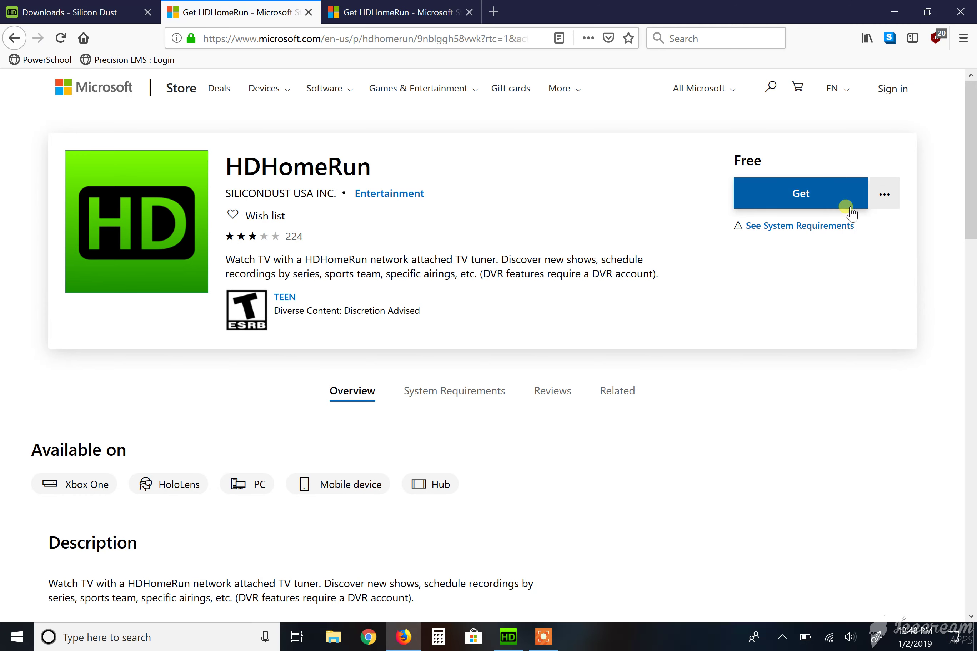
{"action": "left_click", "coordinate": [825, 195]}
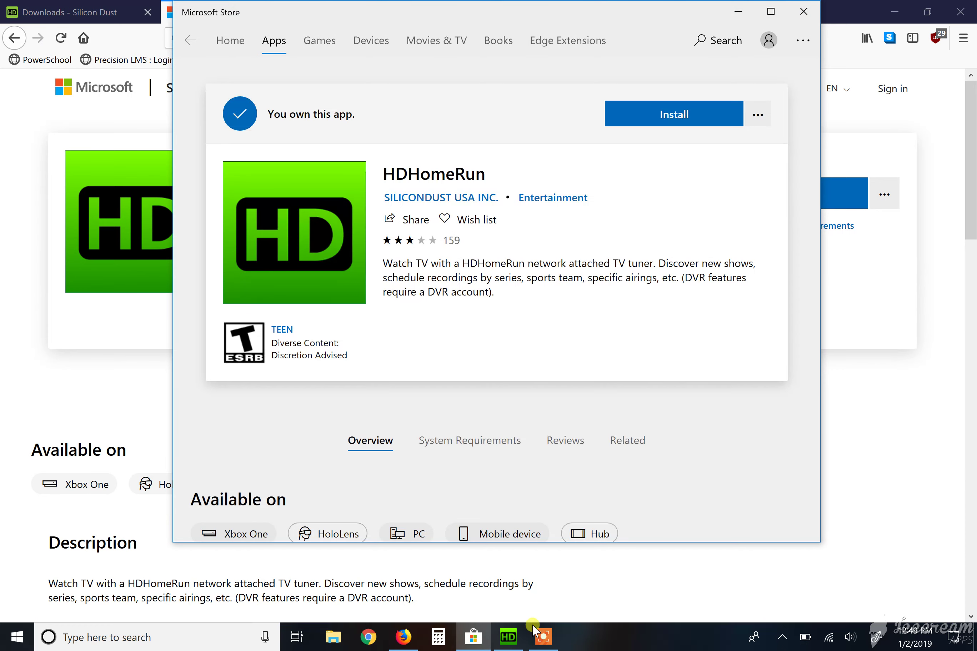
{"action": "mouse_move", "coordinate": [522, 641]}
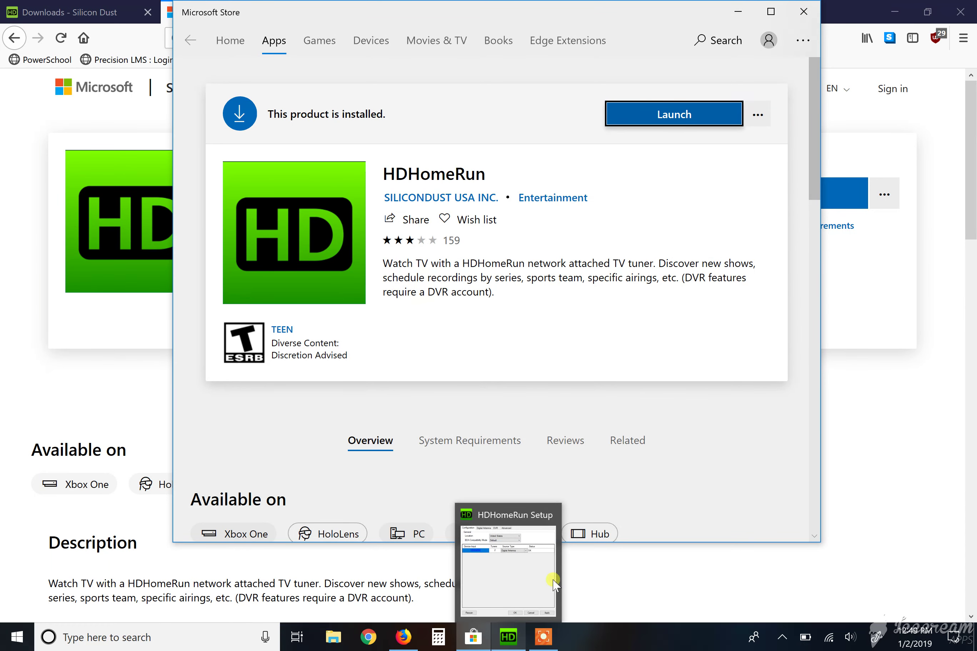
{"action": "mouse_move", "coordinate": [550, 516]}
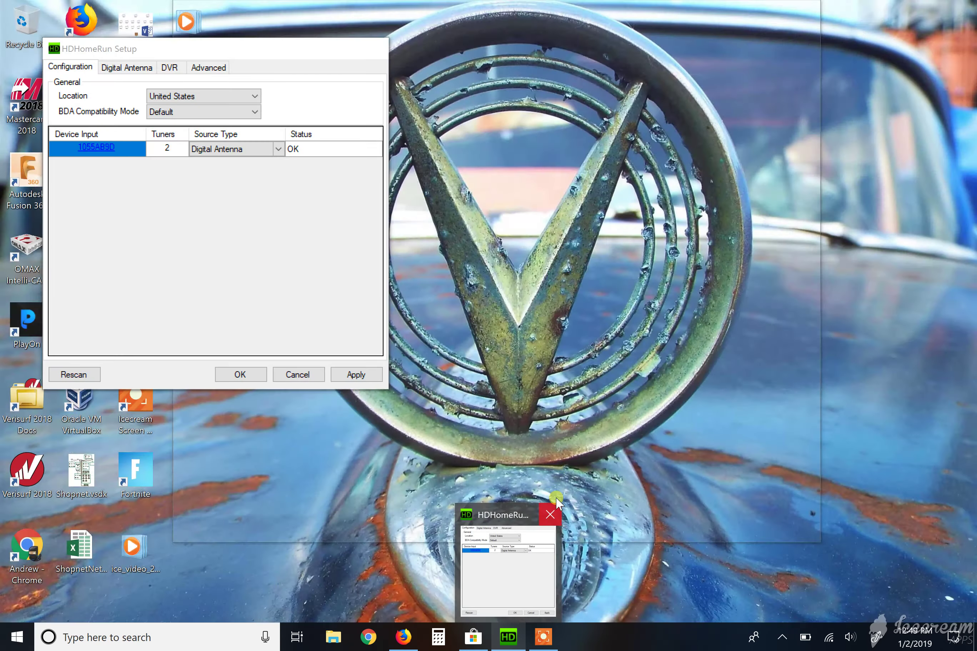
{"action": "left_click", "coordinate": [550, 516]}
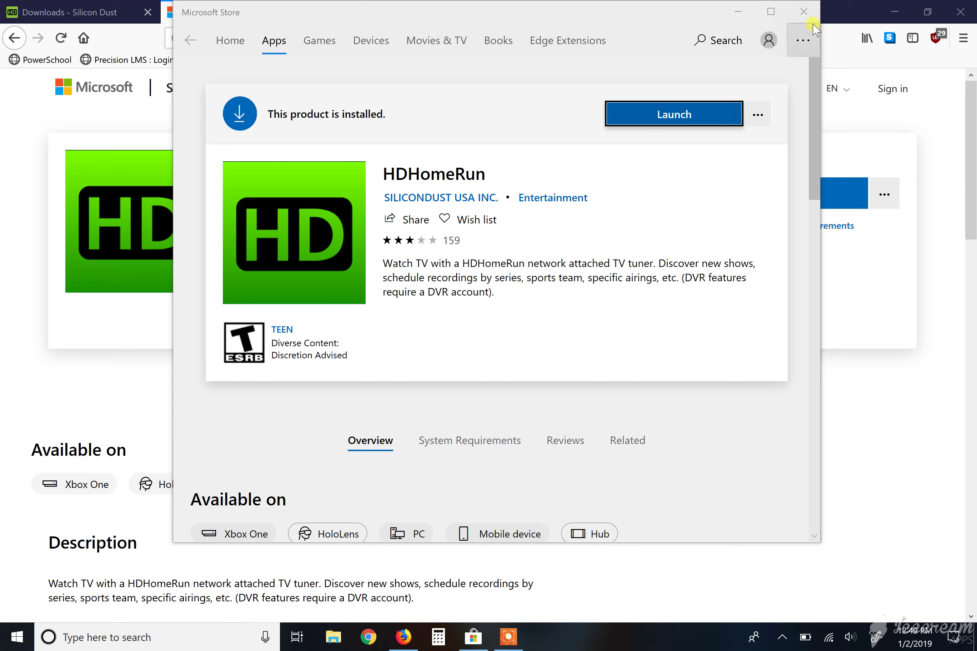
{"action": "left_click", "coordinate": [803, 12]}
Step: Search the computer for "hd", launch HDHomeRun Setup and allow it to make changes to the device
{"action": "left_click", "coordinate": [51, 641]}
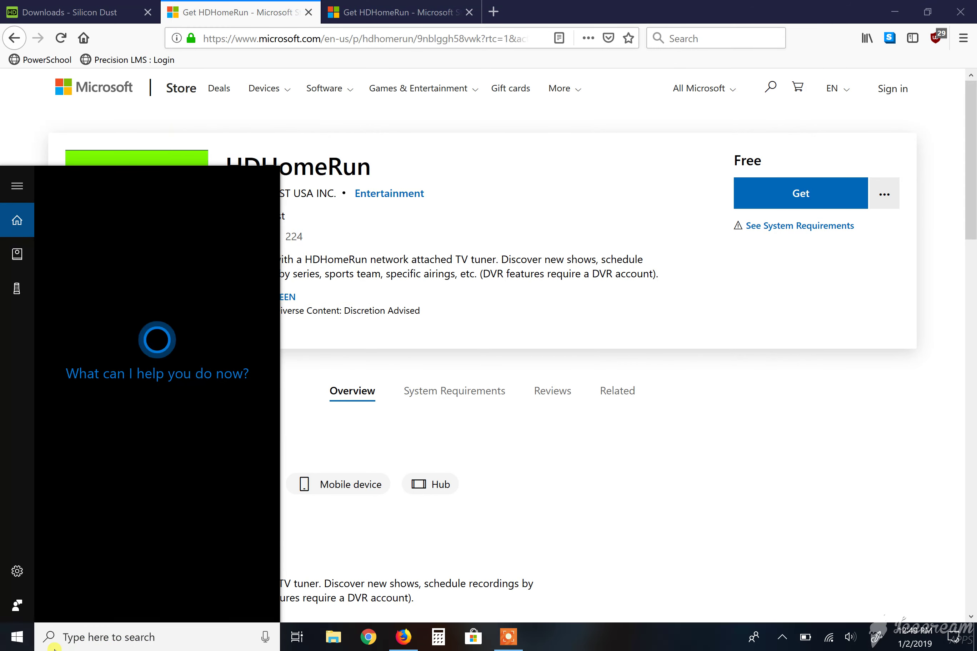
{"action": "type", "text": "hd"}
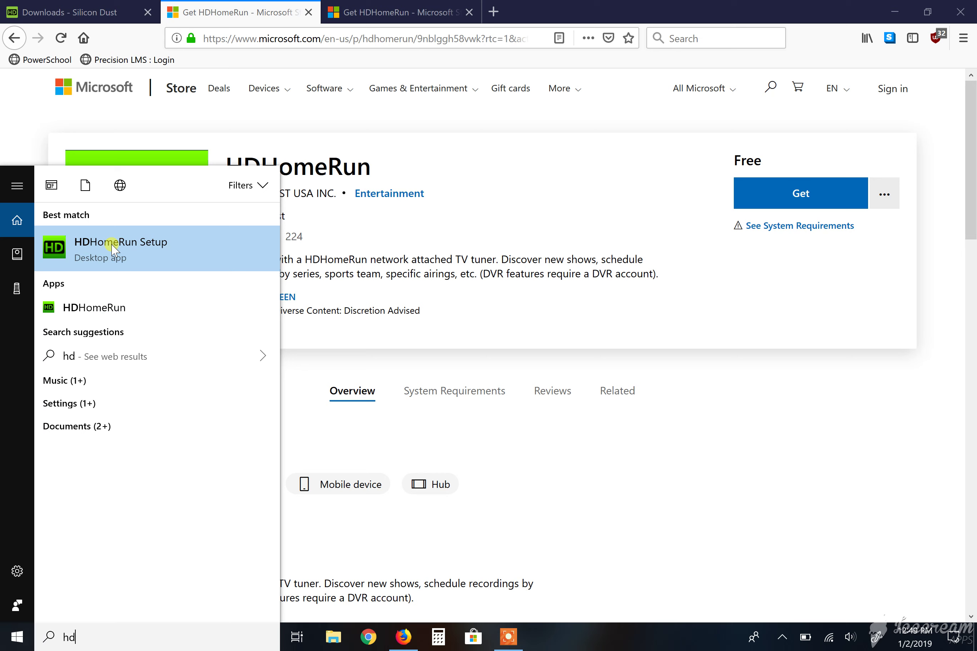
{"action": "left_click", "coordinate": [194, 252]}
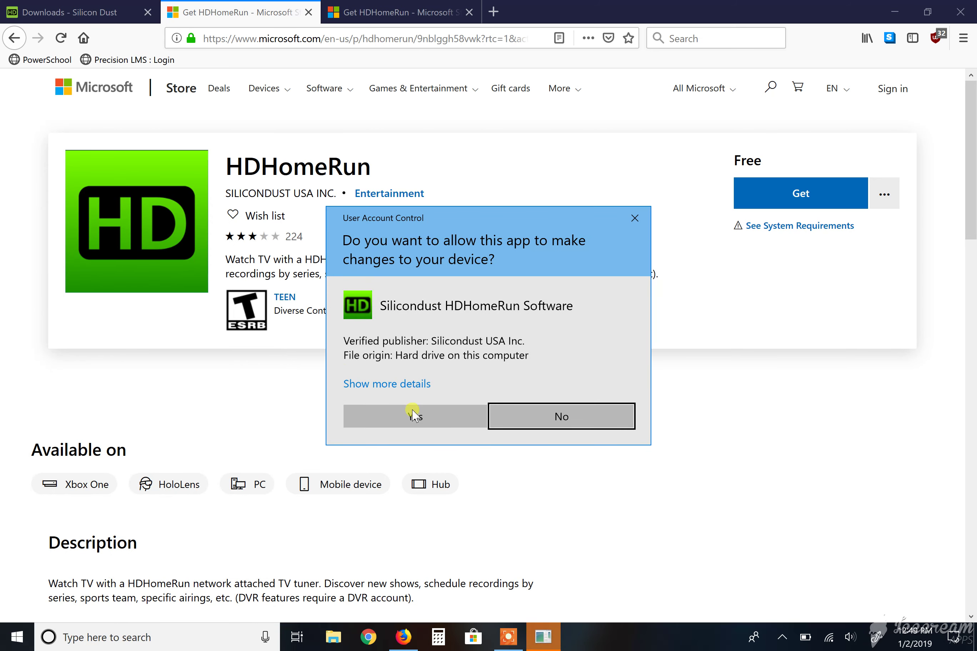
{"action": "left_click", "coordinate": [410, 415]}
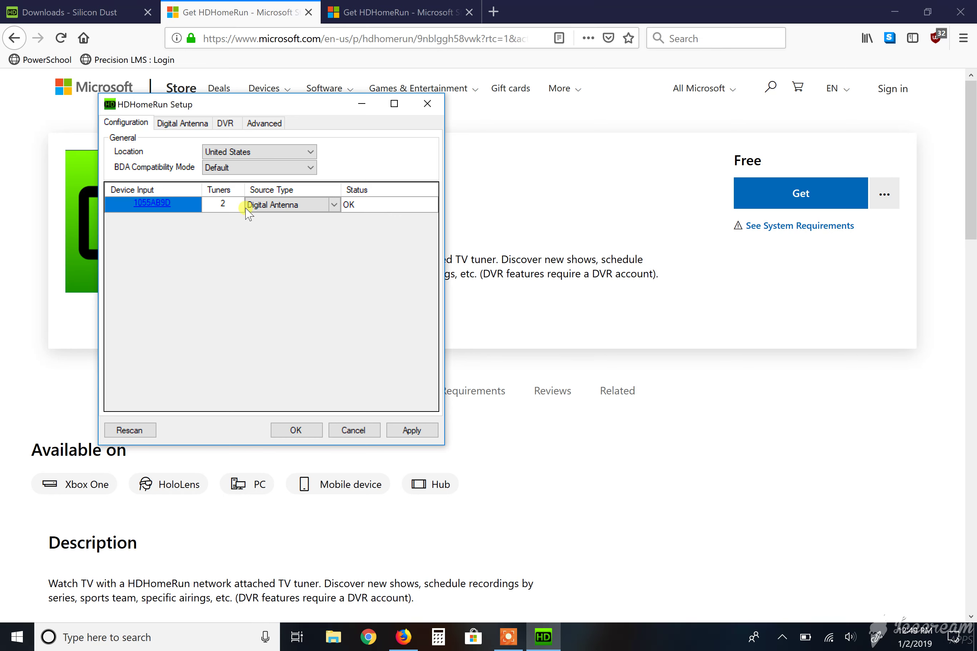
Step: Choose Digital Antenna as the tuner's source type and Default as the BDA compatibility mode
{"action": "left_click", "coordinate": [334, 205]}
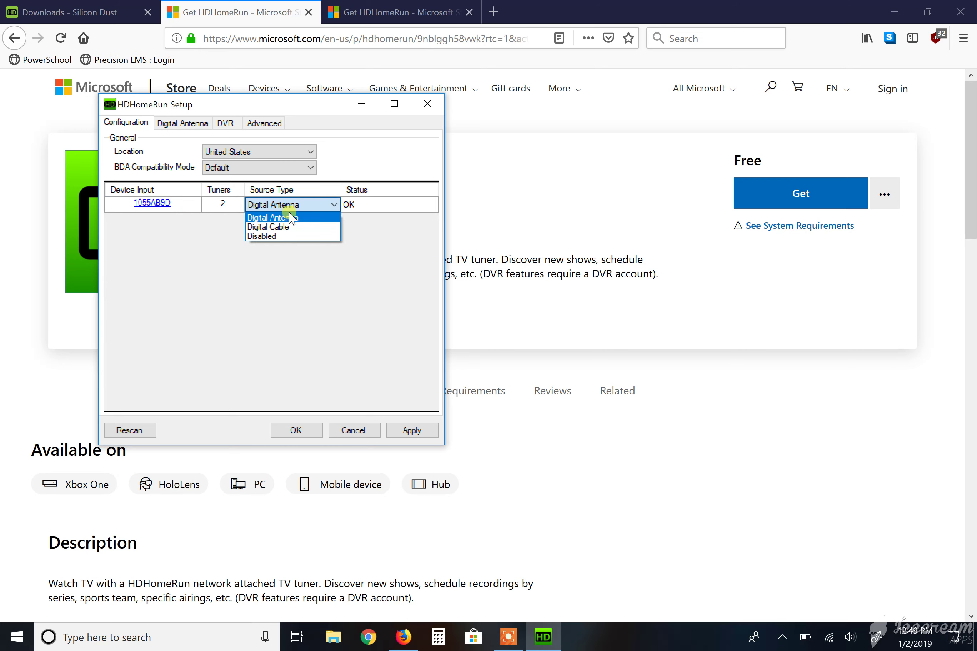
{"action": "left_click", "coordinate": [335, 219]}
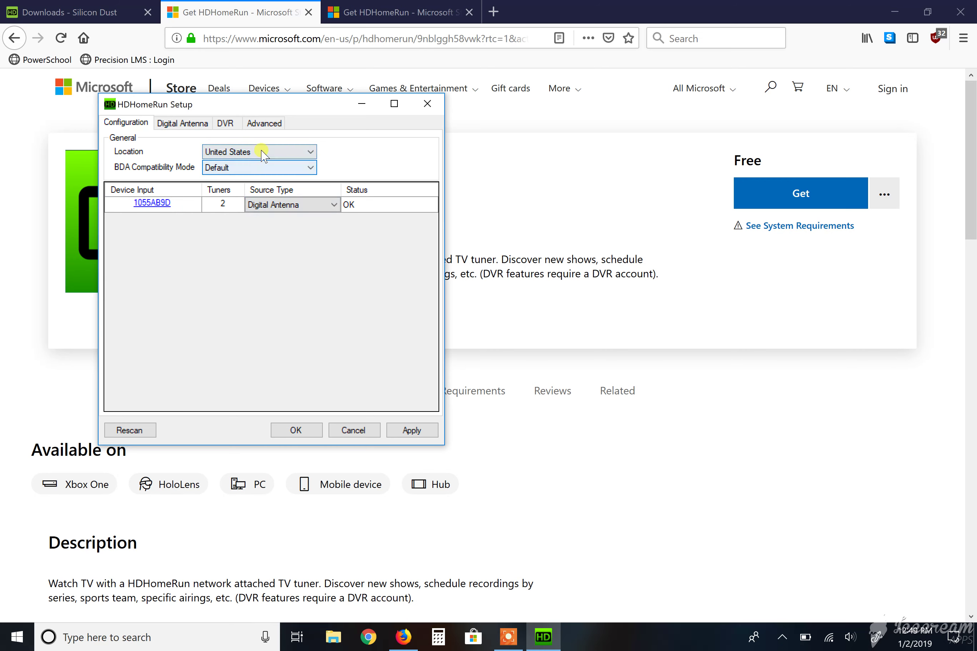
{"action": "left_click", "coordinate": [218, 170]}
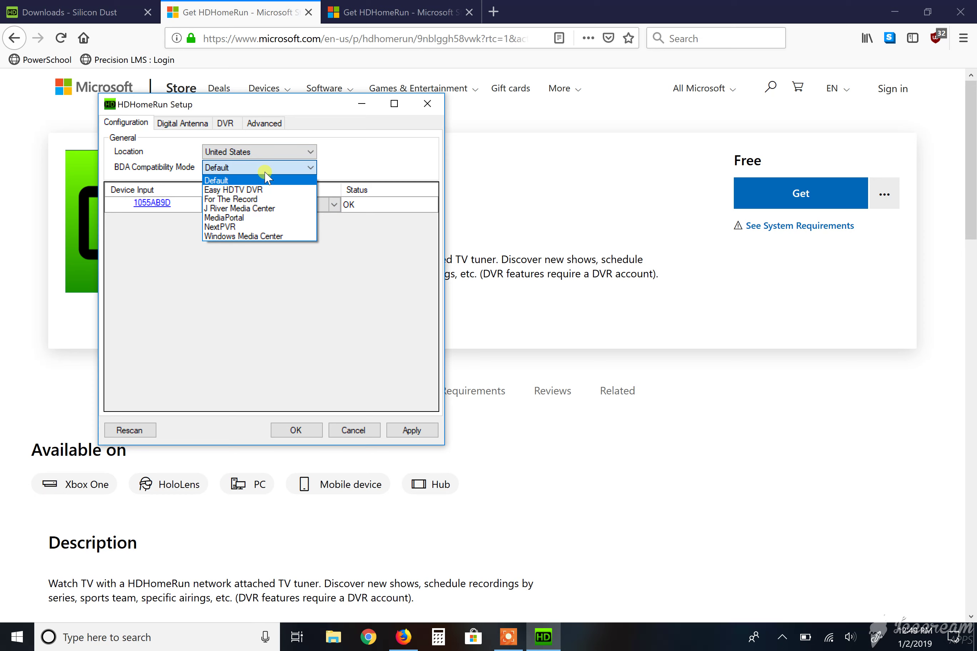
{"action": "left_click", "coordinate": [257, 180]}
Step: Run a digital antenna channel scan on the listed HDHomeRun device input
{"action": "left_click", "coordinate": [182, 123]}
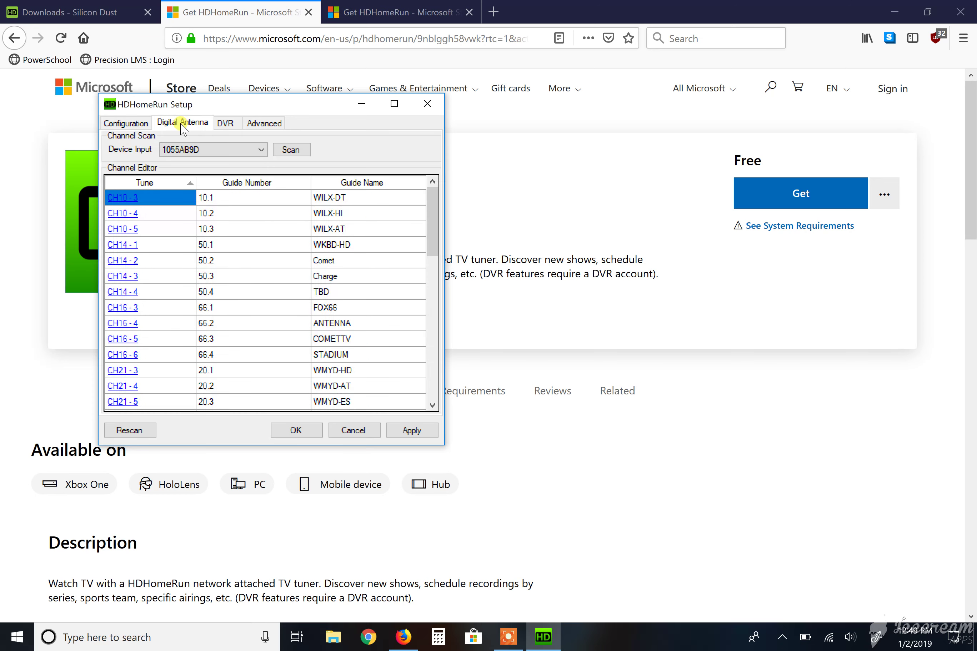
{"action": "left_click", "coordinate": [261, 151]}
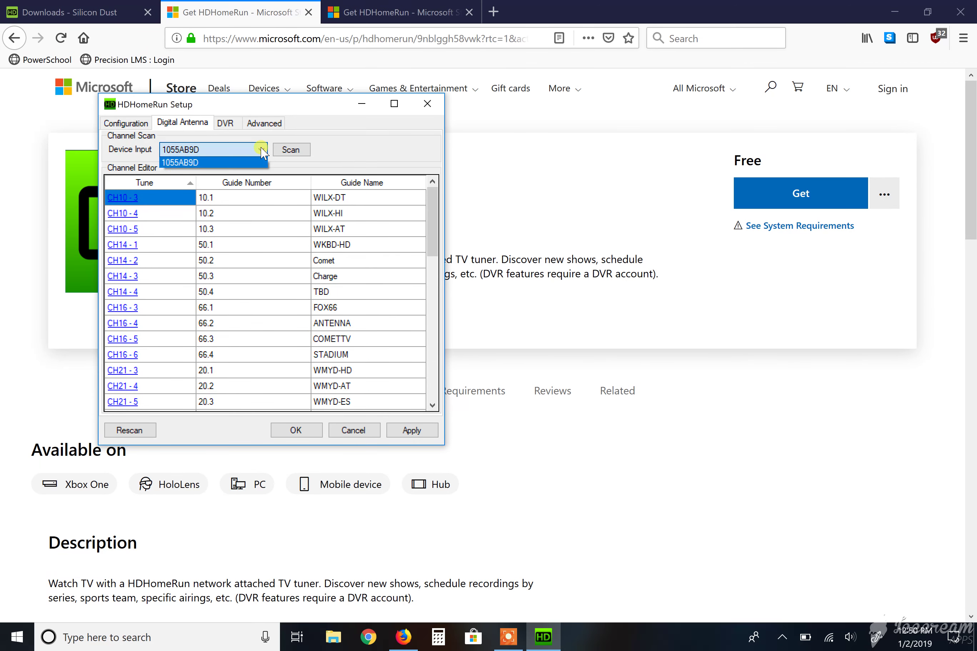
{"action": "left_click", "coordinate": [261, 151]}
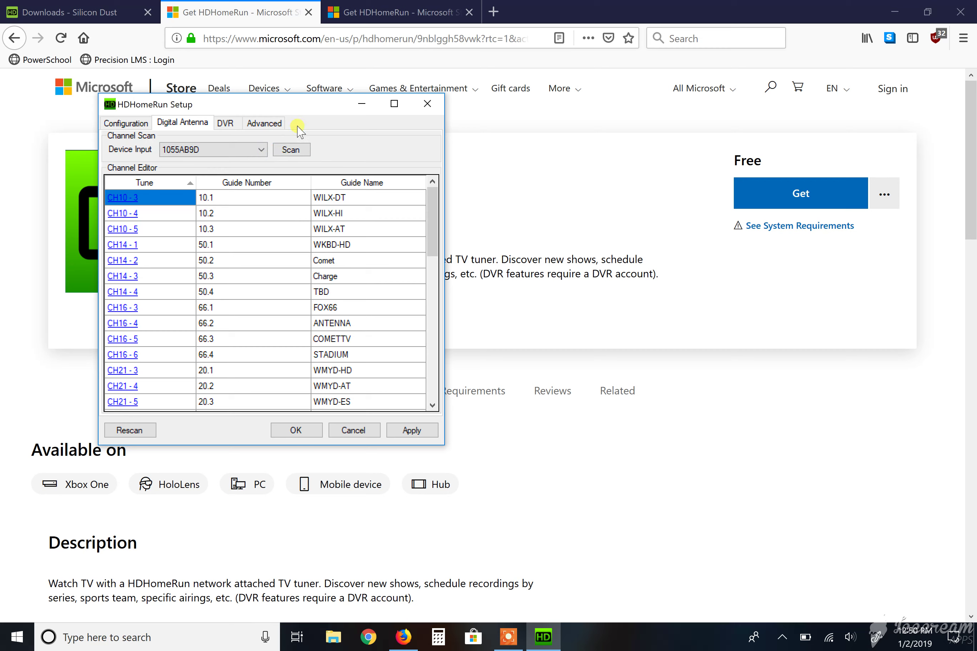
{"action": "left_click", "coordinate": [292, 150]}
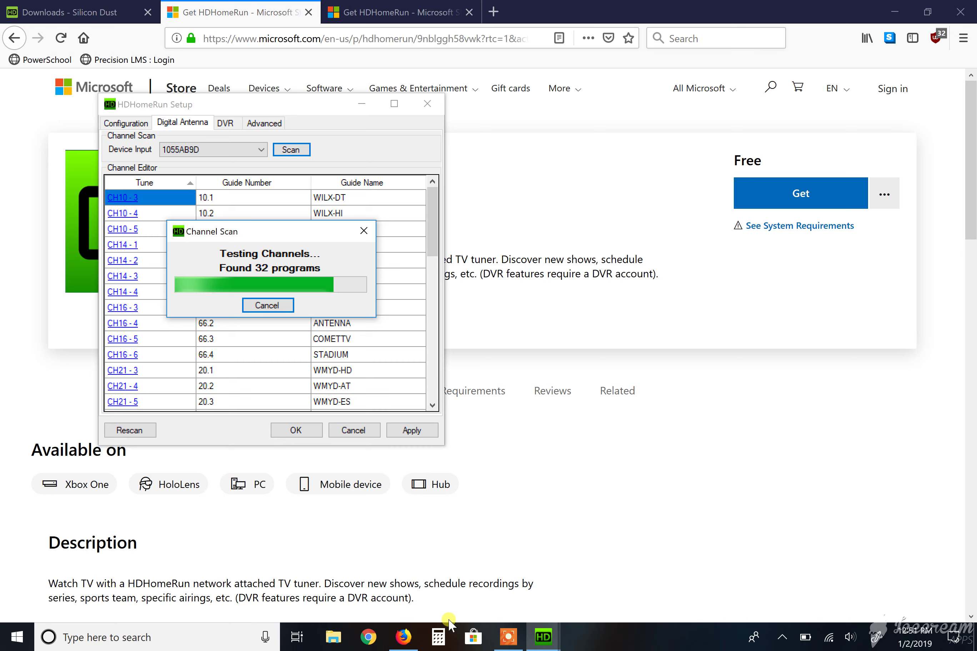
{"action": "left_click", "coordinate": [69, 643]}
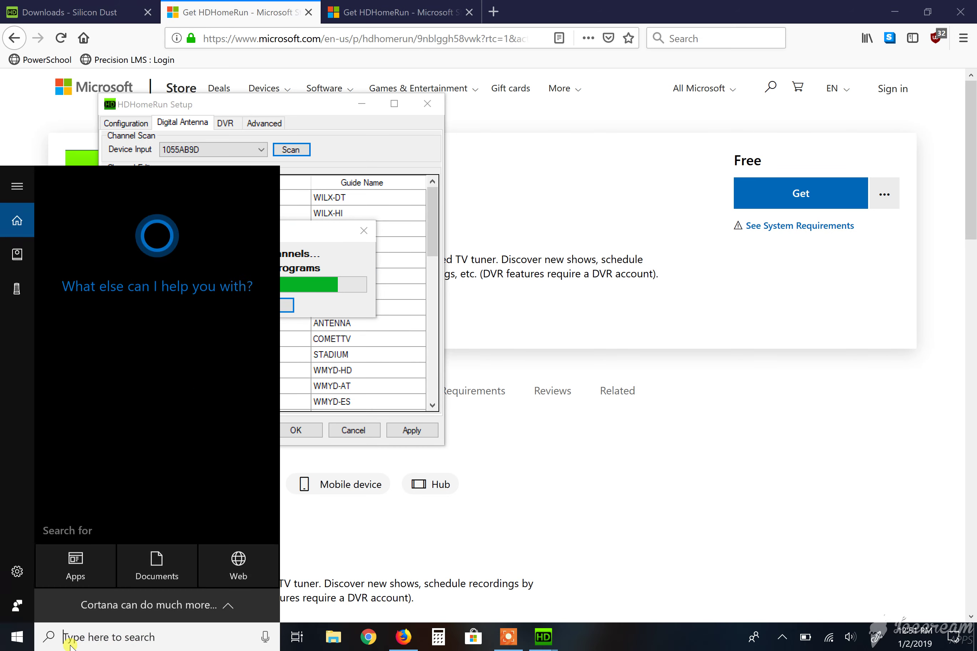
{"action": "type", "text": "hd"}
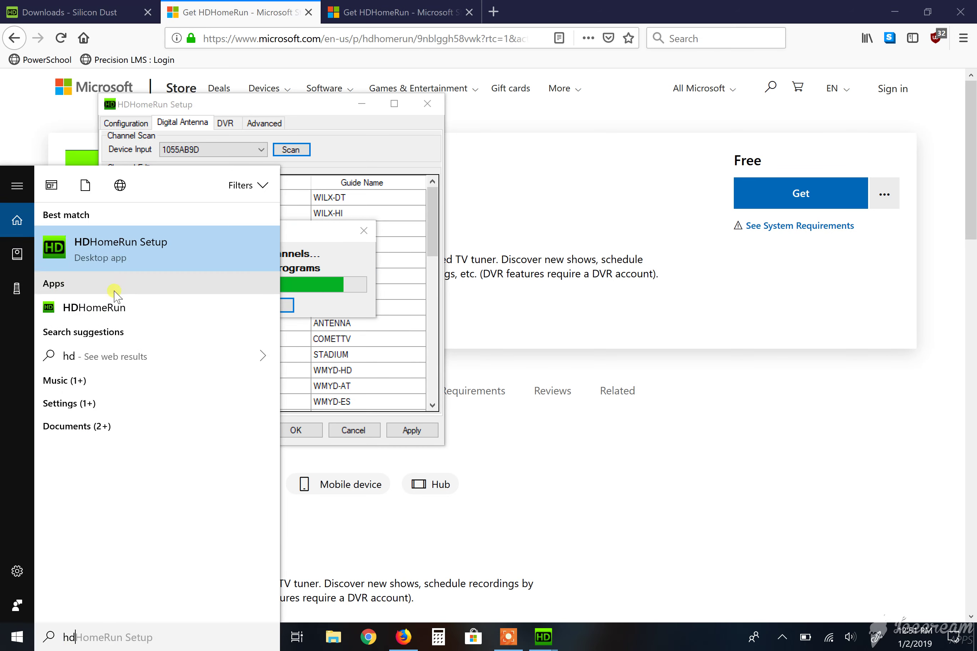
{"action": "left_click", "coordinate": [325, 229]}
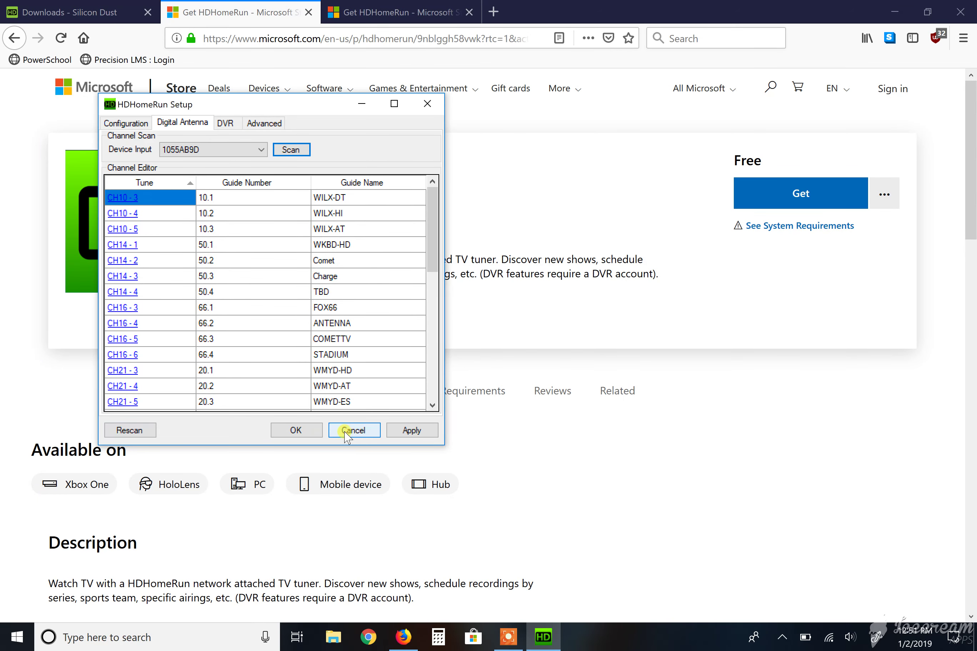
Step: Apply the scanned channel lineup to the HDHomeRun configuration
{"action": "left_click", "coordinate": [406, 430]}
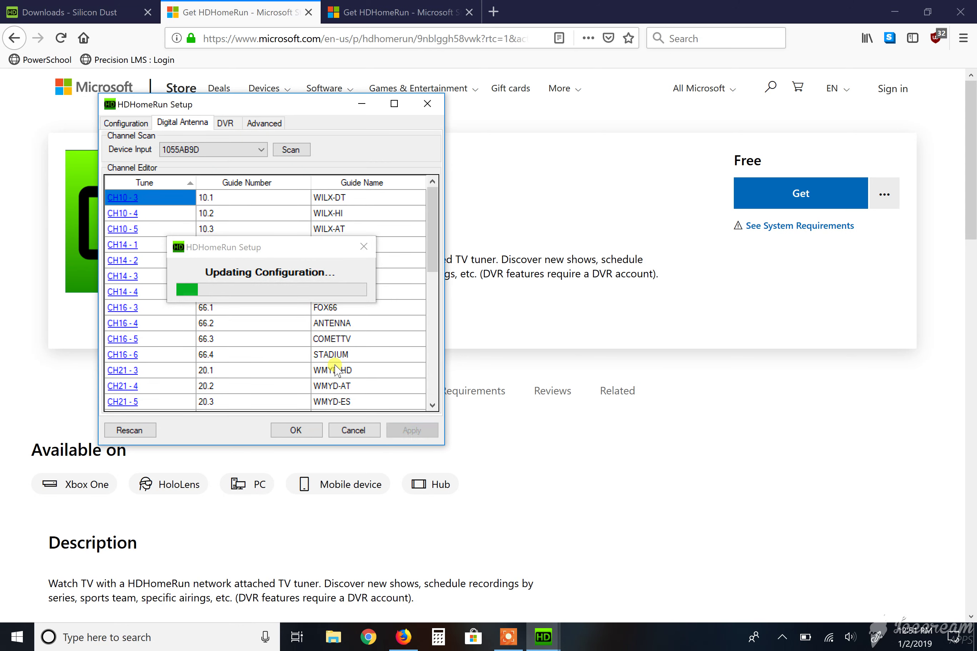
Step: Examine the DVR recording options for this PC and Network Attached Storage, and the advanced BDA driver and support settings
{"action": "left_click", "coordinate": [223, 124]}
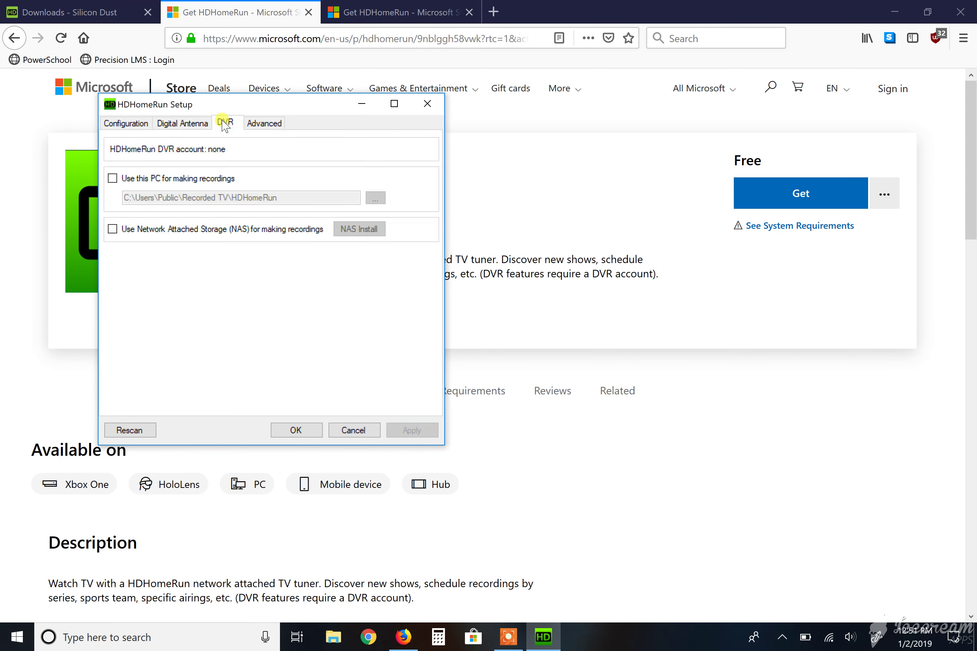
{"action": "left_click", "coordinate": [113, 178]}
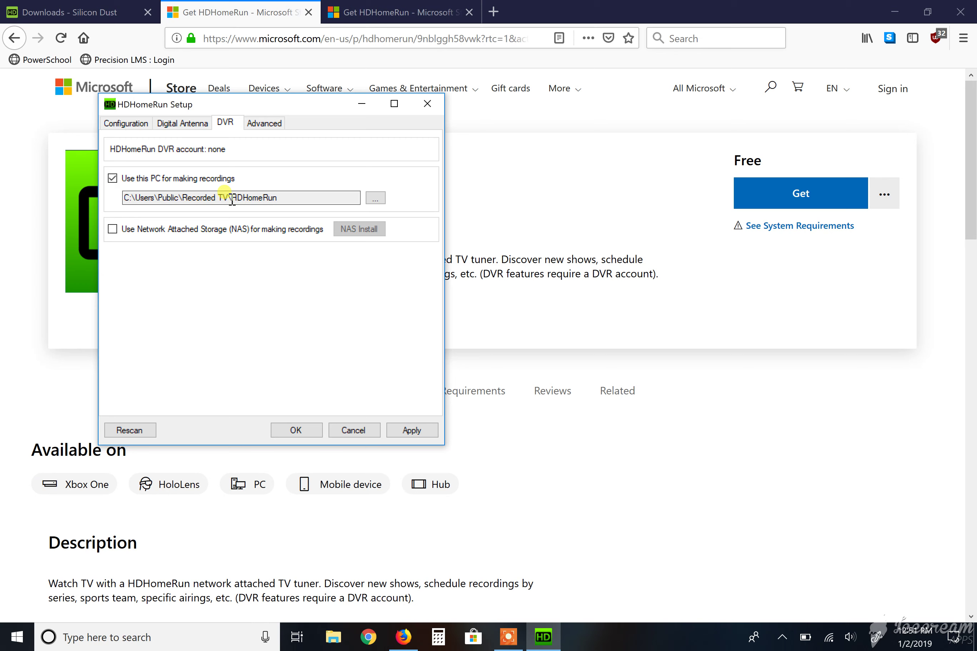
{"action": "left_click", "coordinate": [113, 178]}
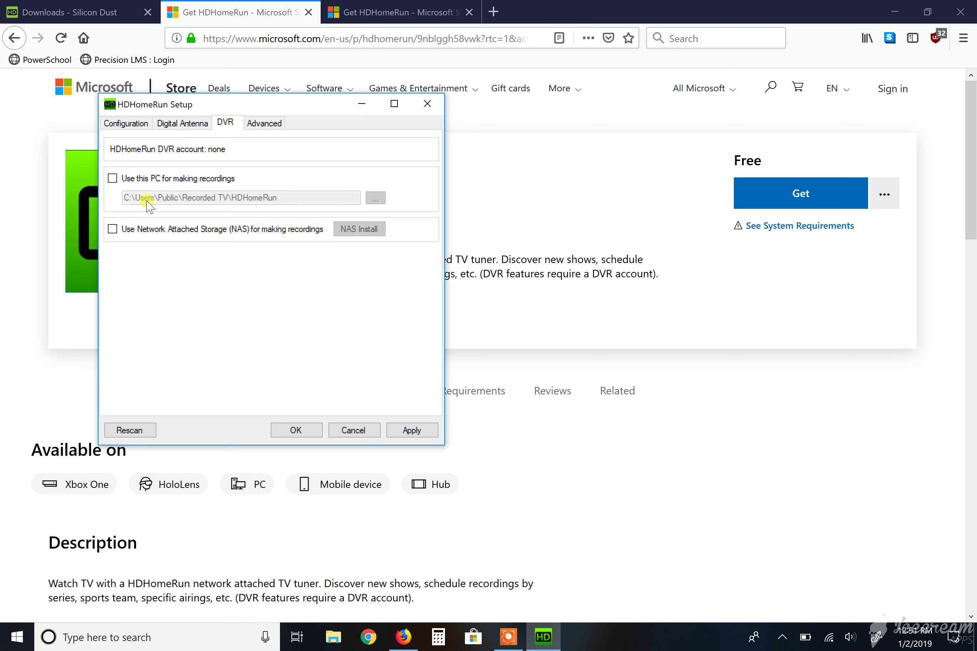
{"action": "left_click", "coordinate": [112, 229]}
{"action": "left_click", "coordinate": [265, 124]}
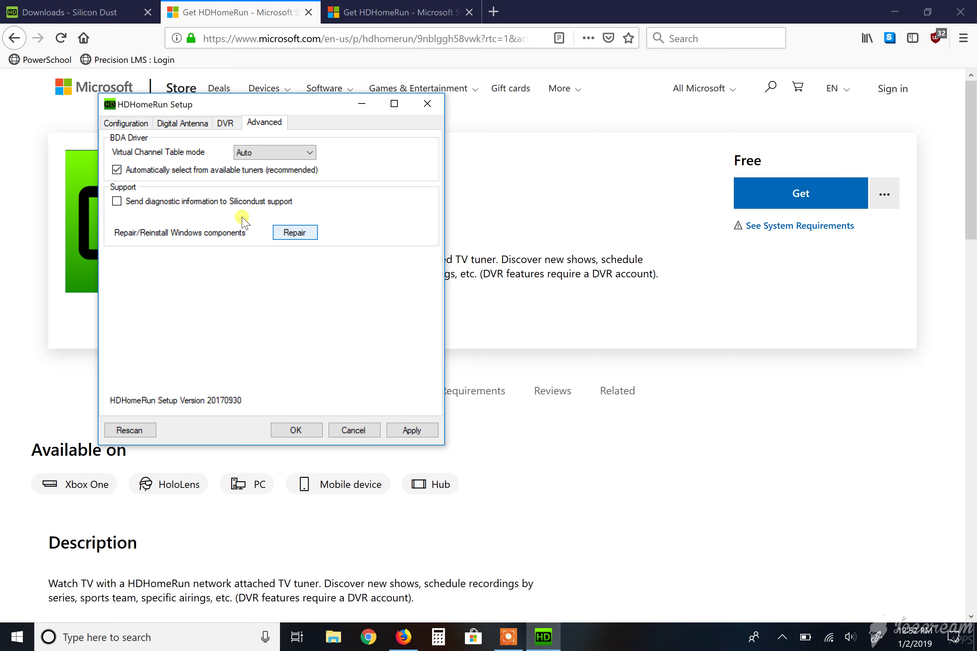
Step: Return to the general configuration, apply the settings and close HDHomeRun Setup
{"action": "left_click", "coordinate": [126, 123]}
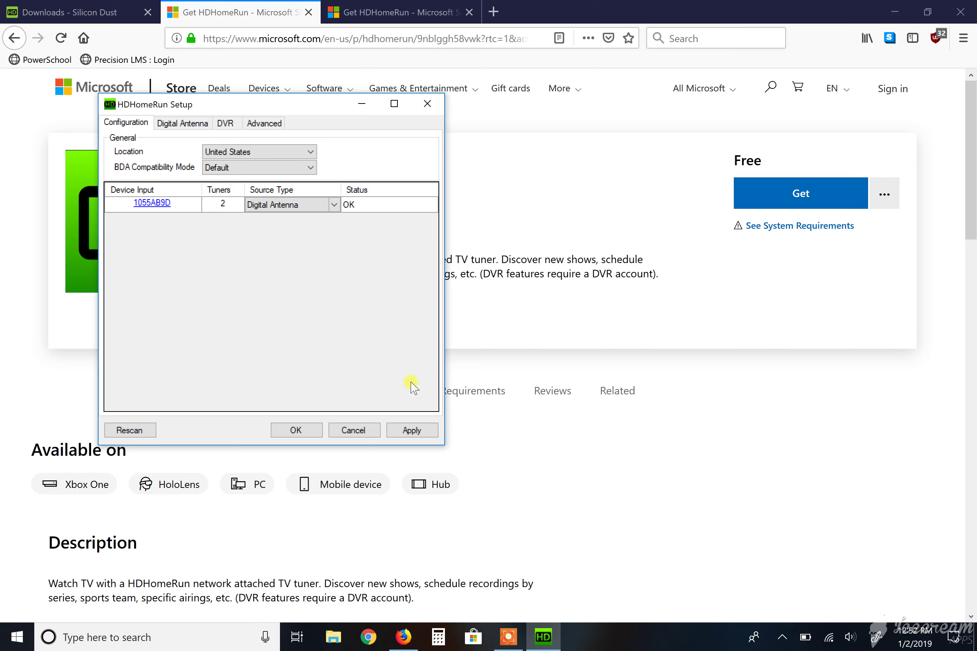
{"action": "left_click", "coordinate": [406, 431]}
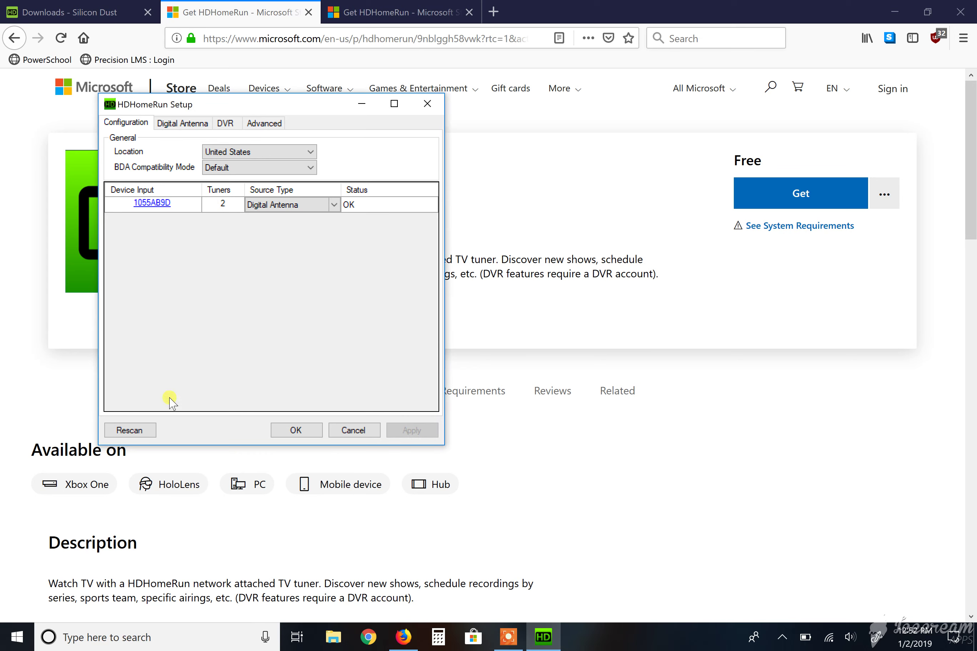
{"action": "left_click", "coordinate": [294, 429]}
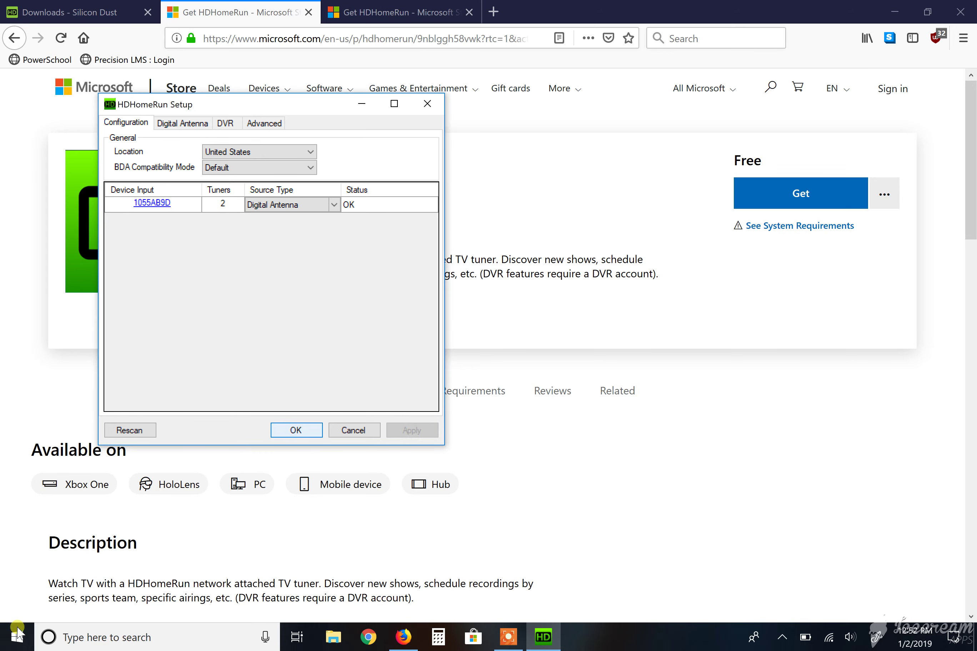
Step: Search the computer for "hd" and launch the HDHomeRun Microsoft Store app
{"action": "left_click", "coordinate": [172, 638]}
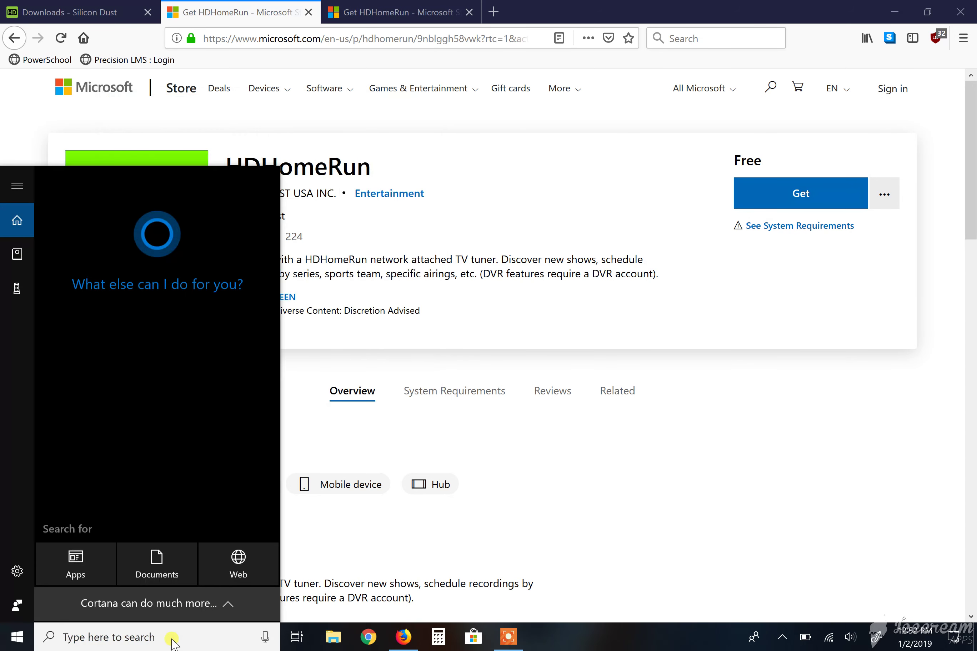
{"action": "type", "text": "hd"}
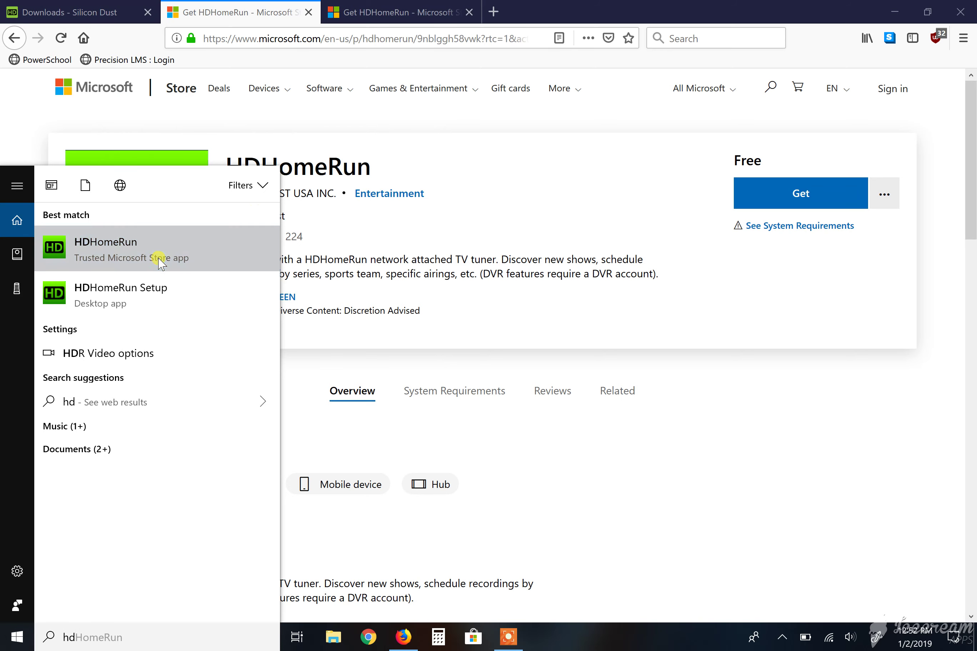
{"action": "left_click", "coordinate": [159, 262]}
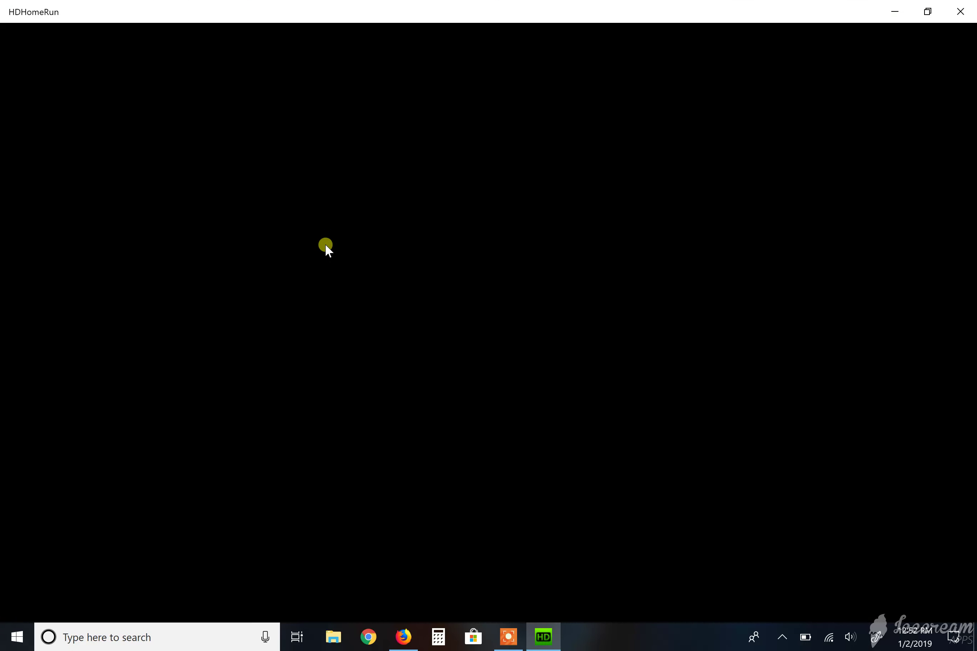